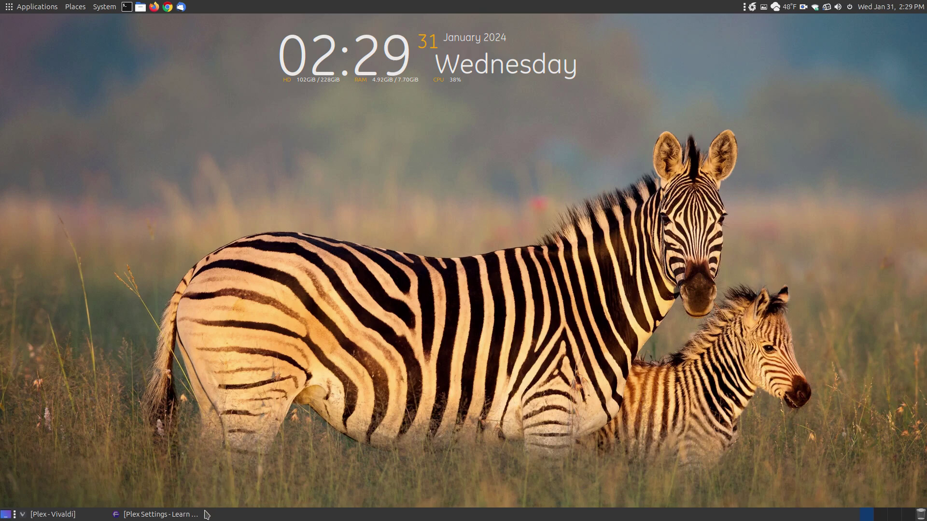
Step: Restore the 'Plex Settings - Learn Ubuntu MATE' tutorial window from the taskbar
click(161, 514)
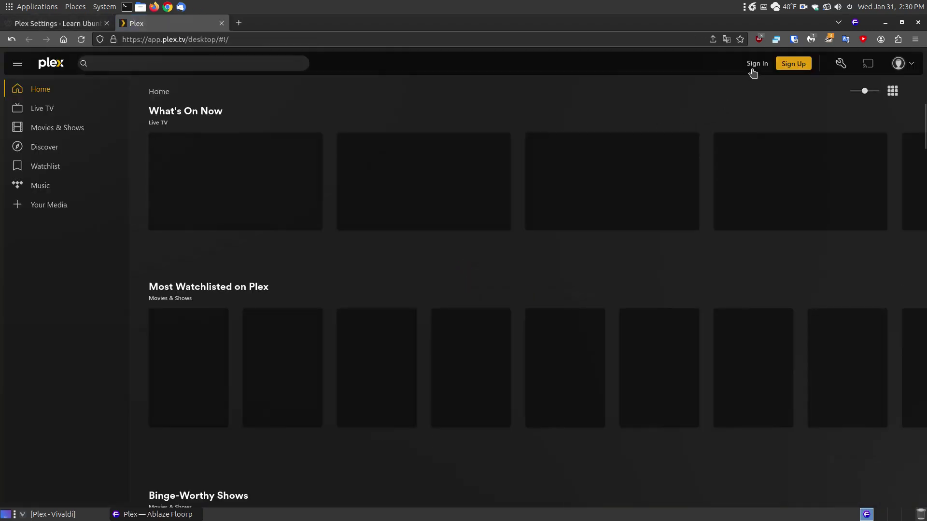
Step: Open the Plex sign-in page from app.plex.tv, then close that sign-in tab
click(757, 64)
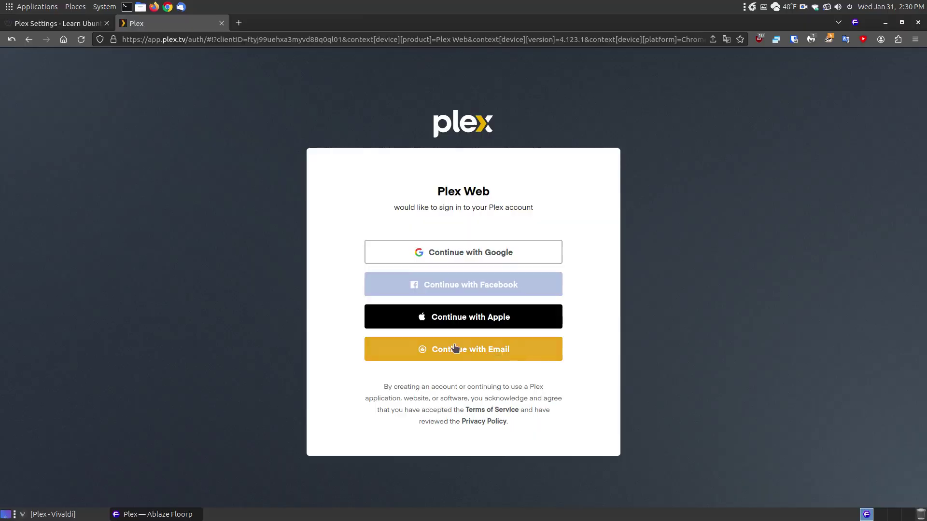
click(221, 23)
scroll(538, 286, down, 2)
scroll(538, 286, down, 4)
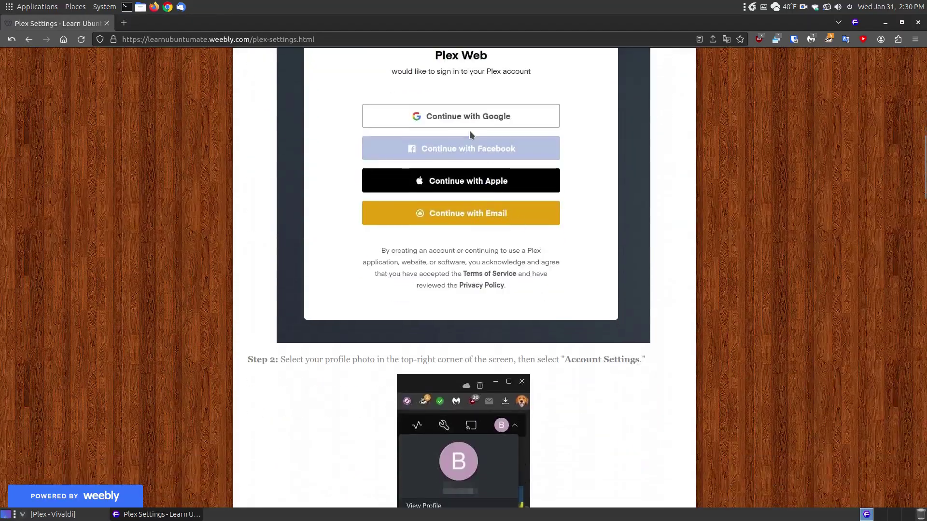
scroll(478, 217, down, 4)
scroll(505, 268, down, 3)
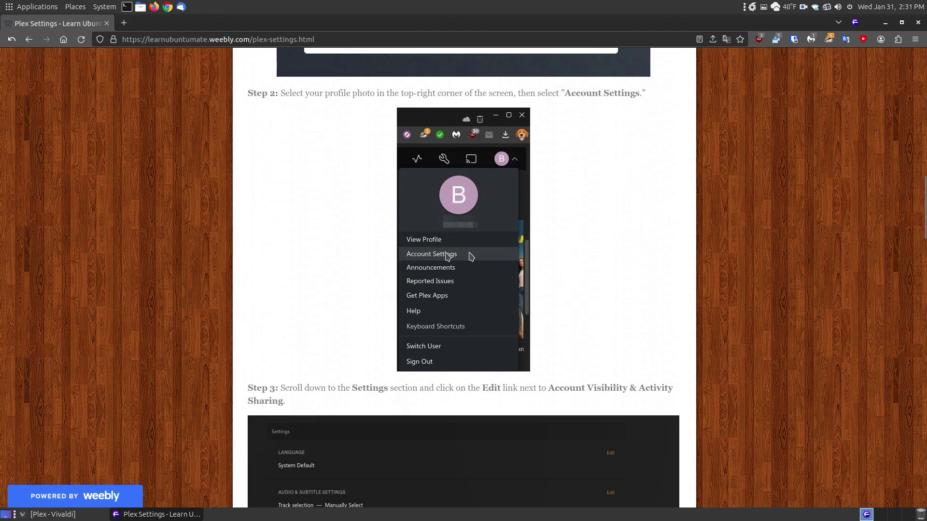
Step: Switch to the Vivaldi Plex window and open Account Settings from the avatar menu
click(52, 515)
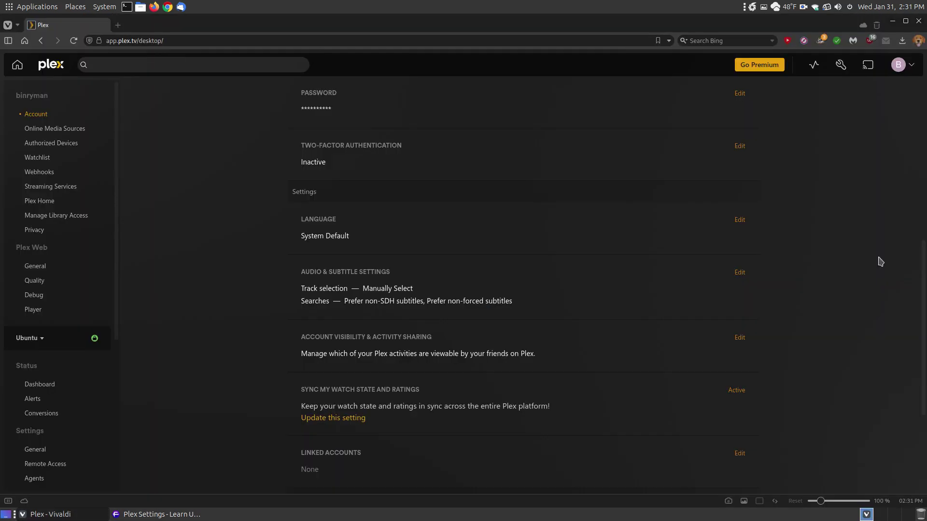
click(910, 66)
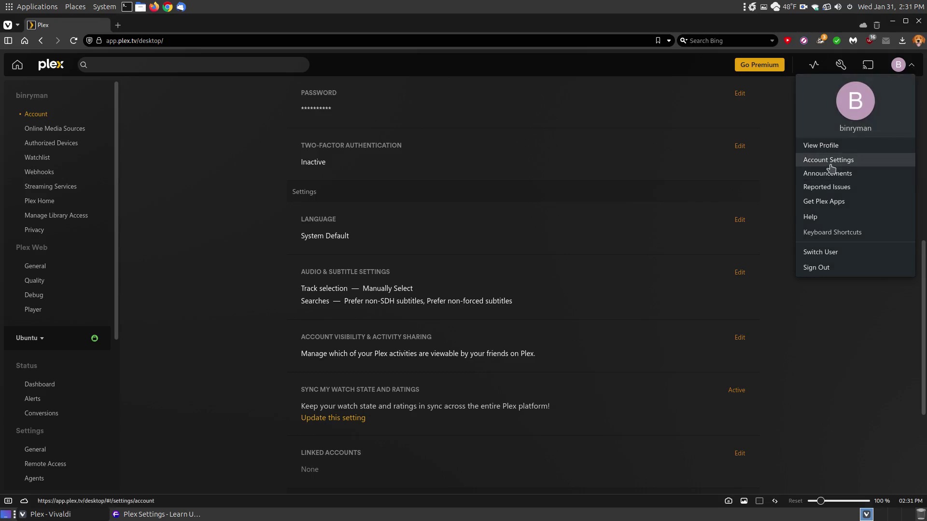
click(911, 69)
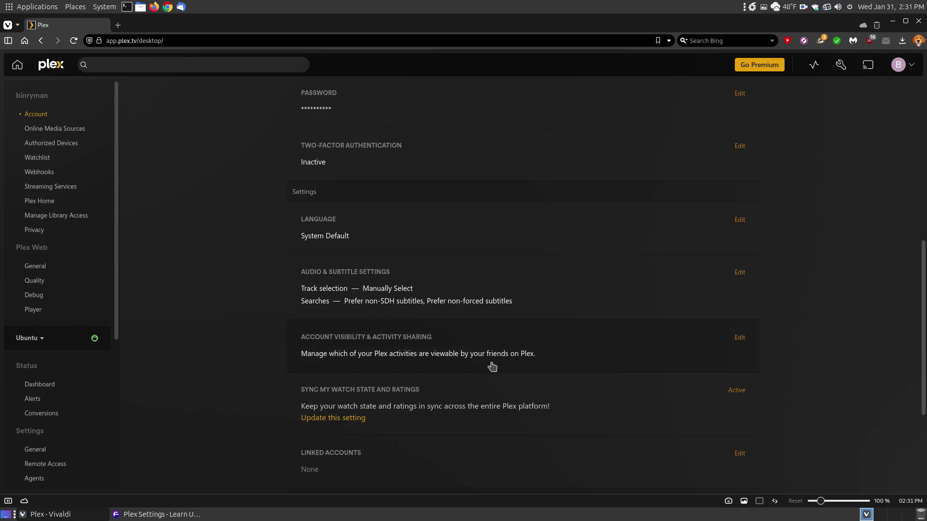
Step: Keep watch history, watchlist, ratings and friends Private, and account visibility Friends Only
click(740, 338)
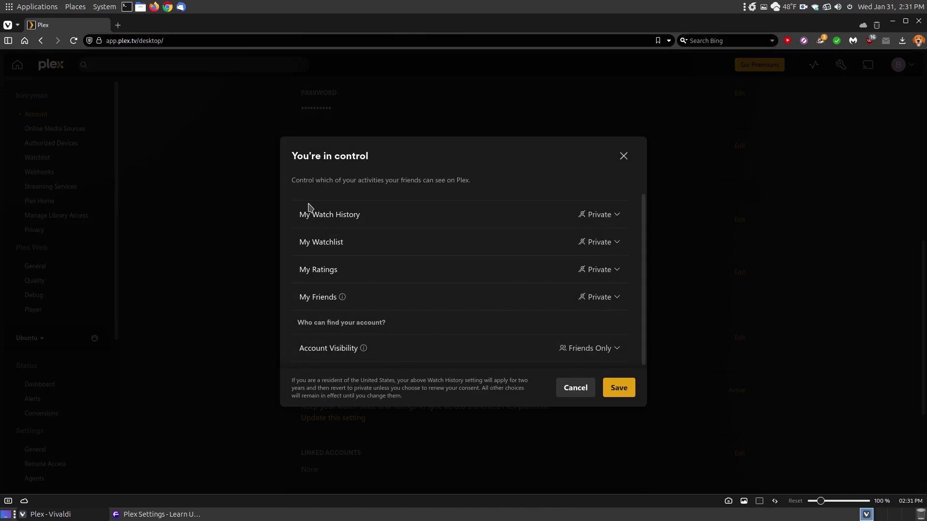
click(616, 214)
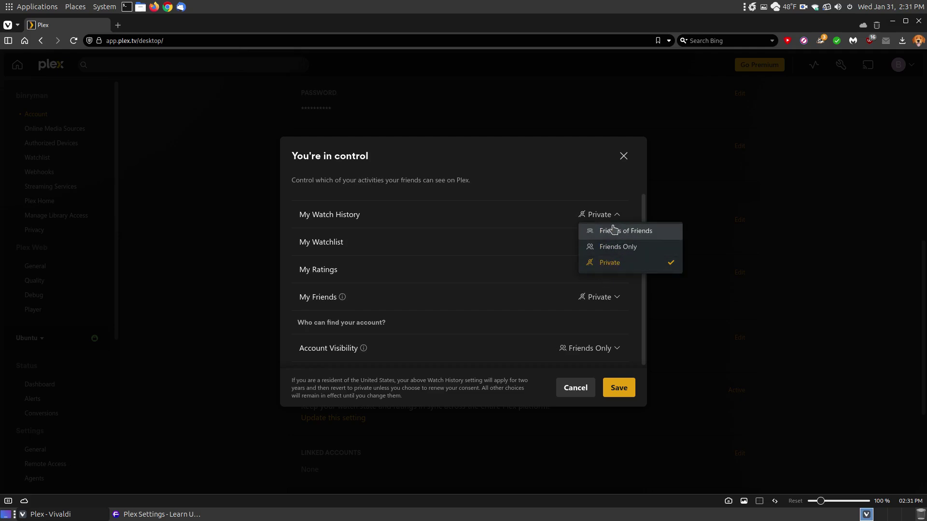
click(608, 263)
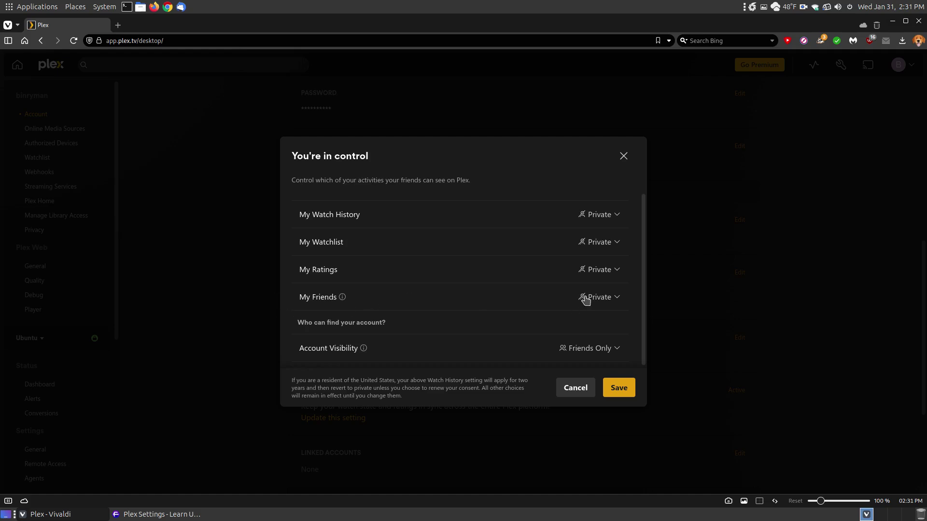
click(616, 244)
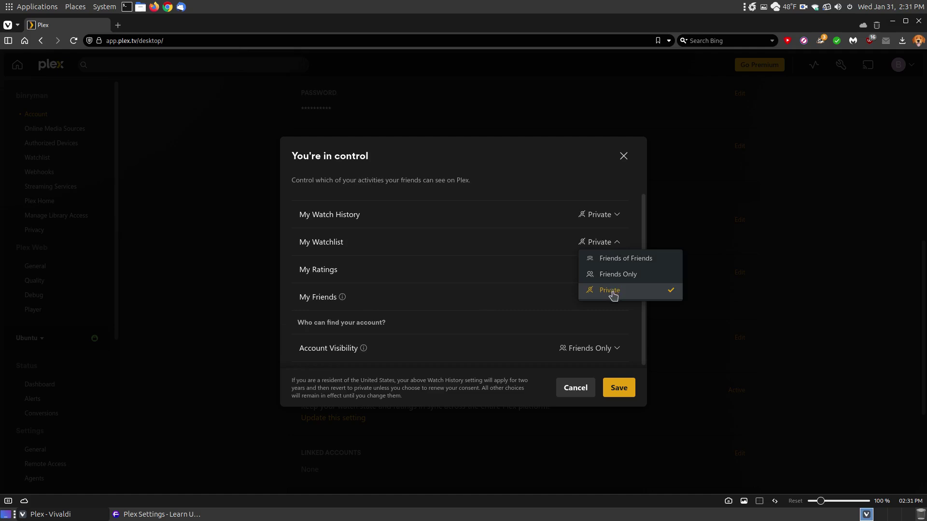
click(622, 248)
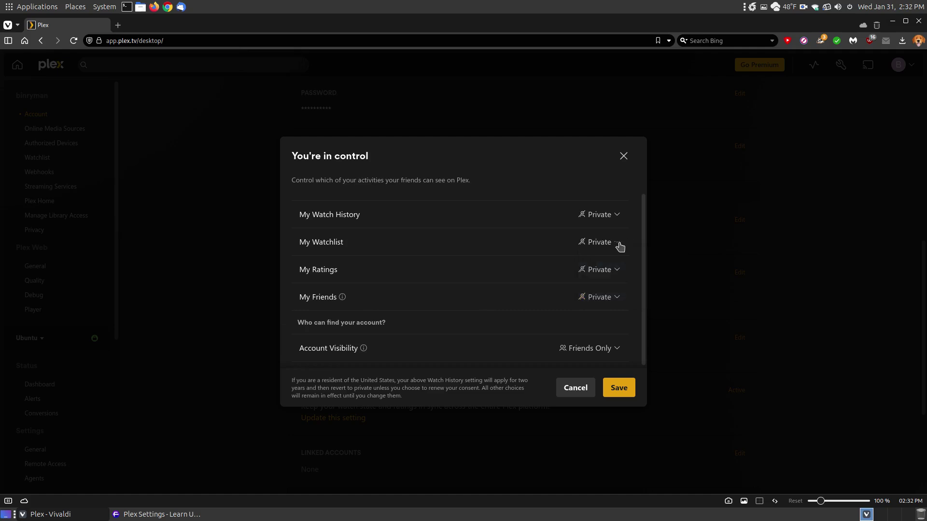
click(615, 274)
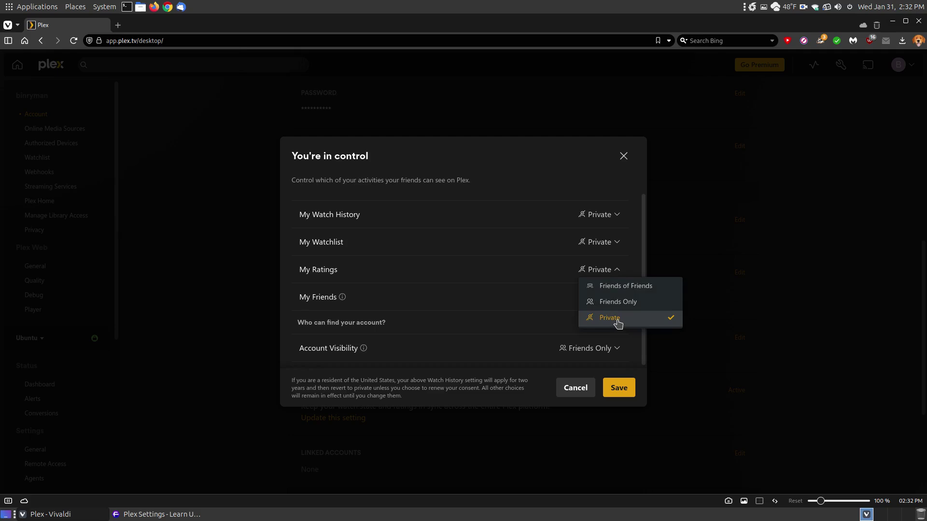
click(618, 272)
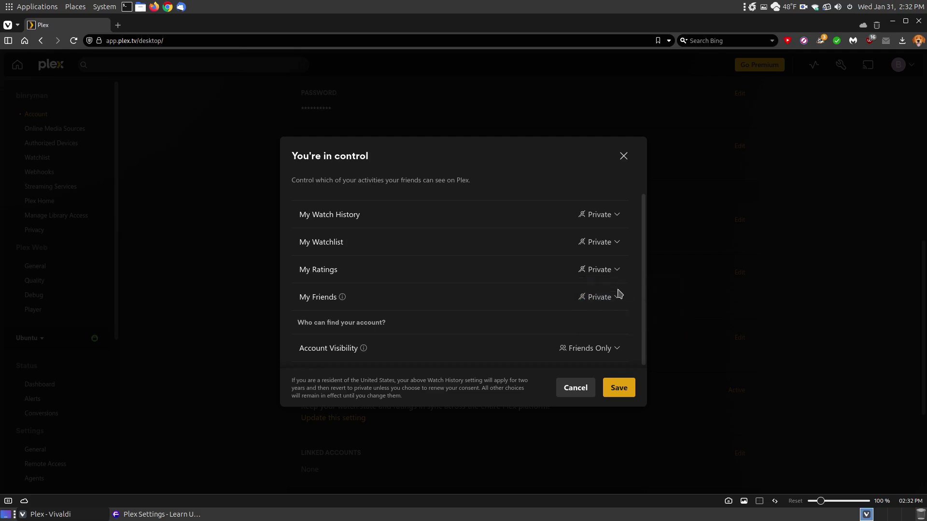
click(616, 298)
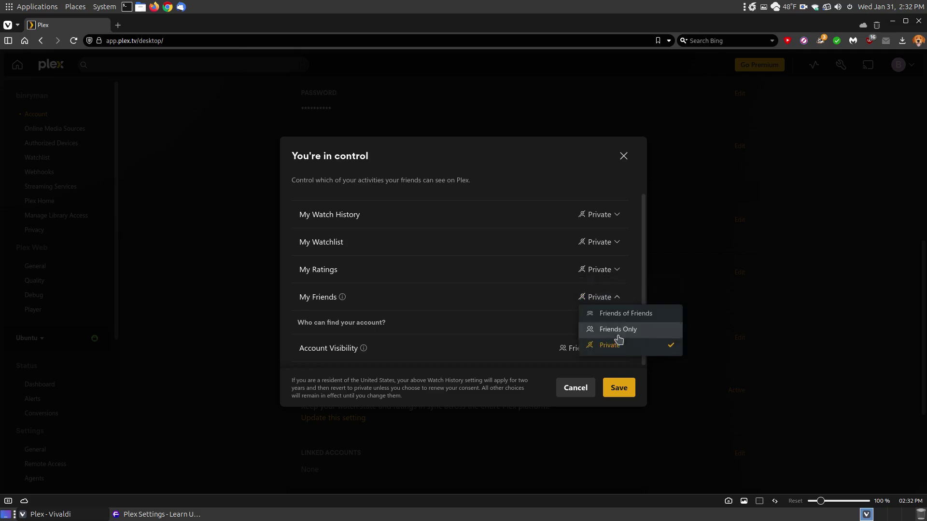
click(617, 300)
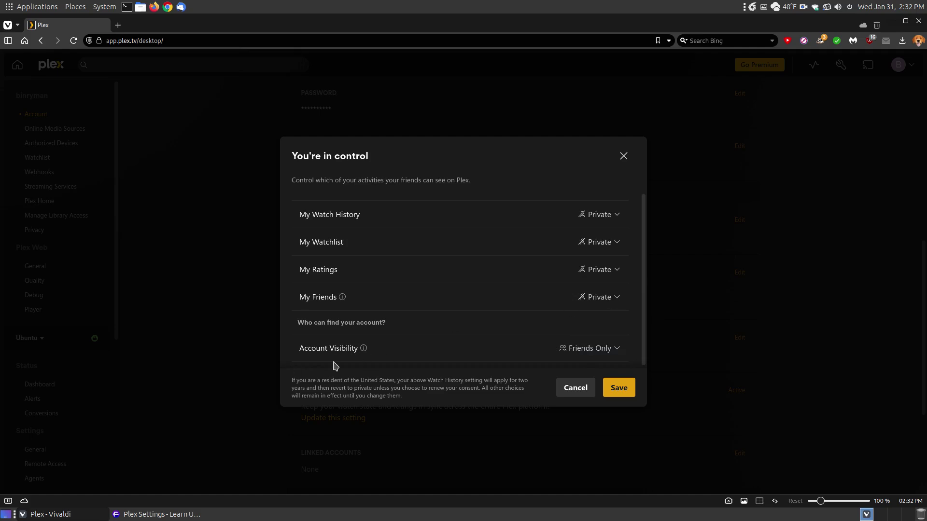
click(617, 349)
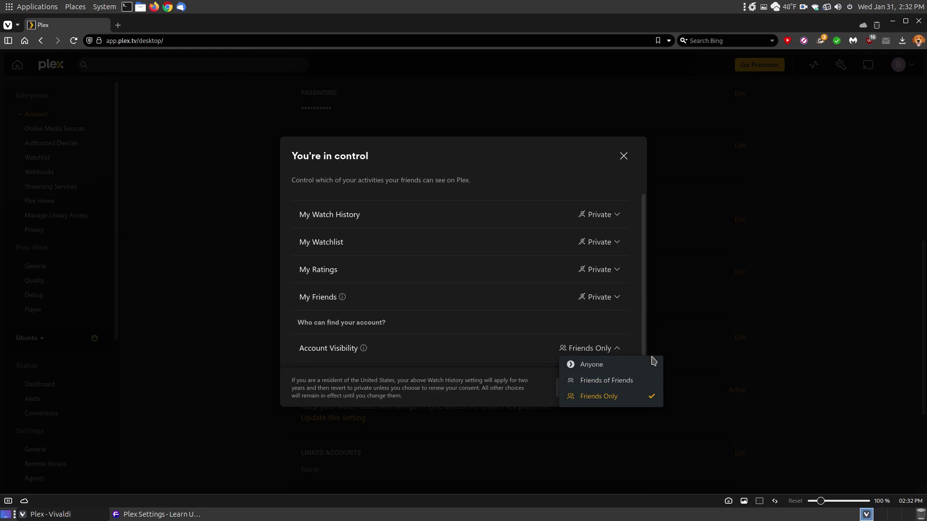
click(637, 334)
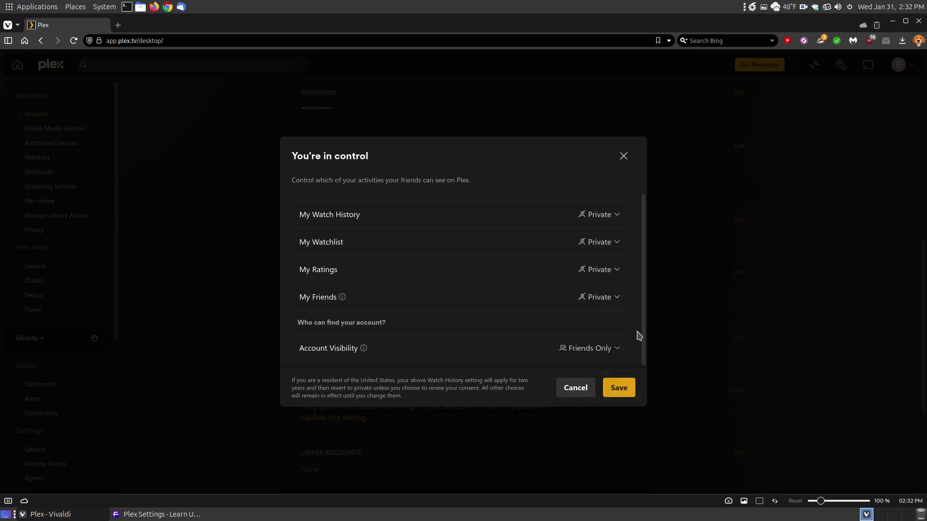
Step: Save the activity sharing settings and return to the tutorial window
click(618, 387)
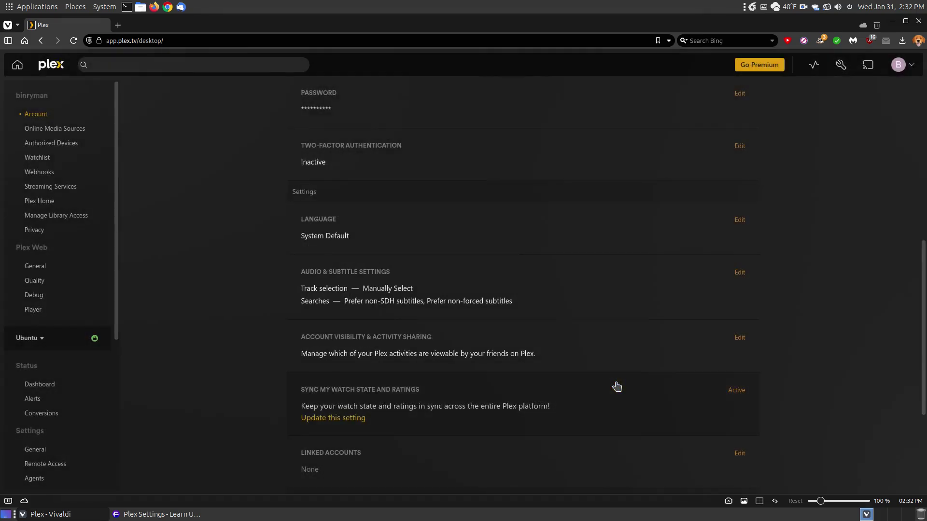
click(161, 514)
scroll(685, 259, up, 1)
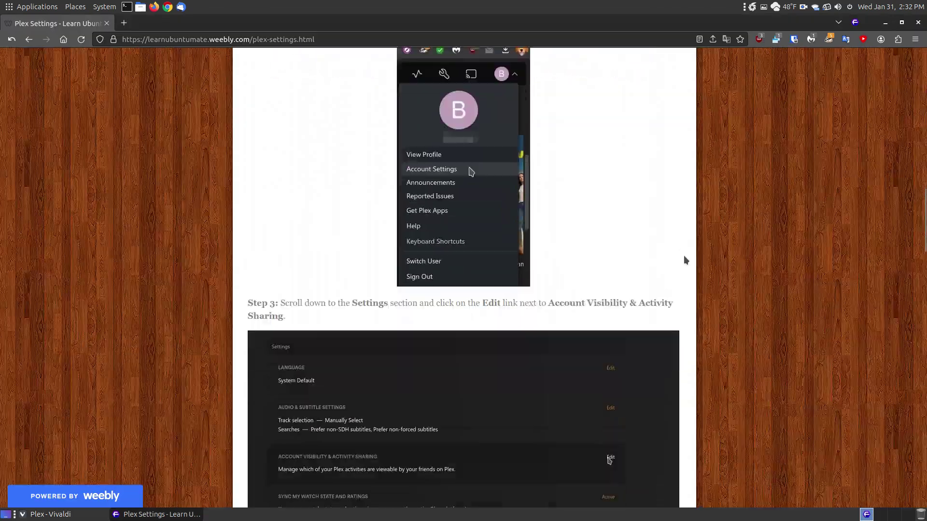
scroll(684, 256, down, 5)
scroll(676, 299, down, 5)
scroll(674, 299, down, 5)
scroll(662, 294, down, 4)
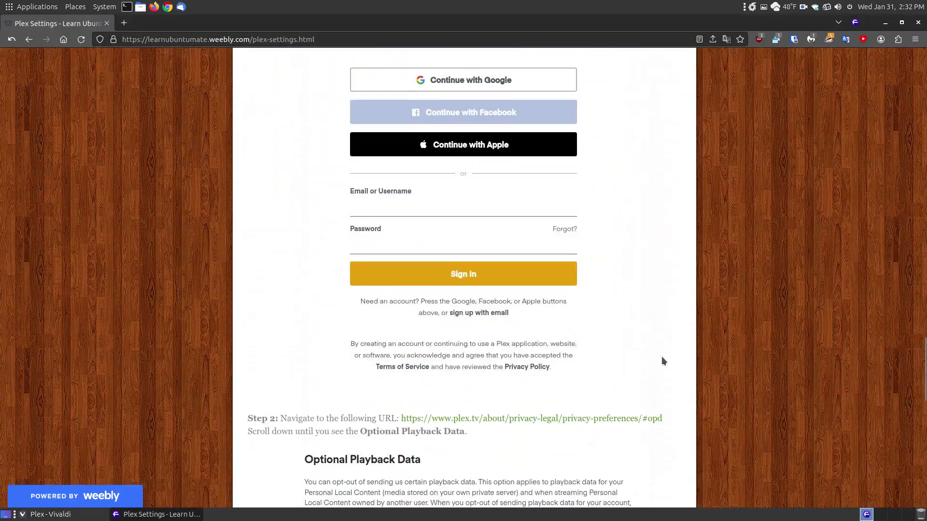
scroll(661, 356, up, 4)
scroll(656, 345, up, 4)
scroll(650, 339, up, 2)
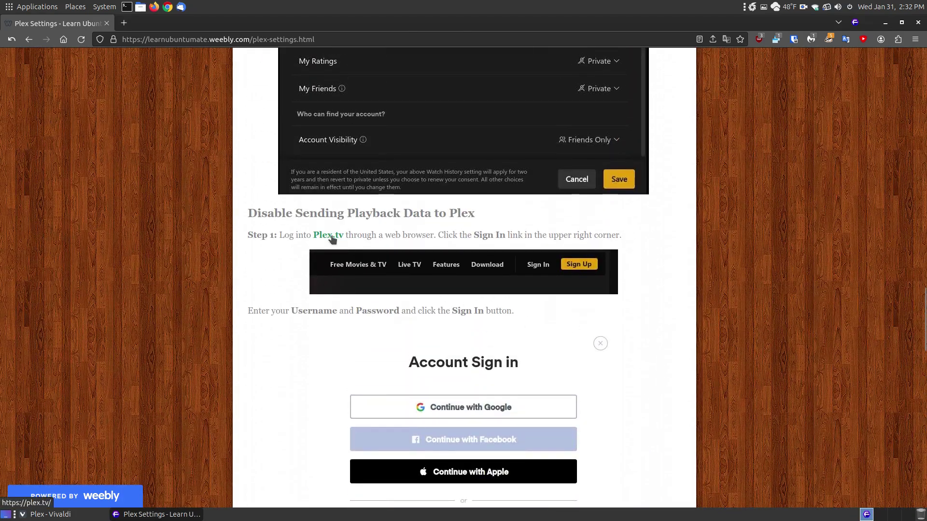
click(51, 514)
click(51, 514)
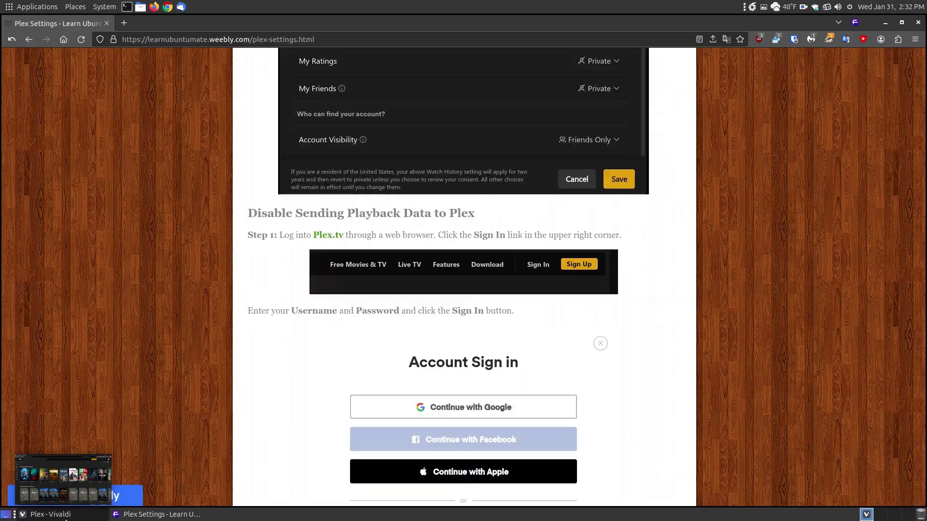
scroll(765, 300, down, 4)
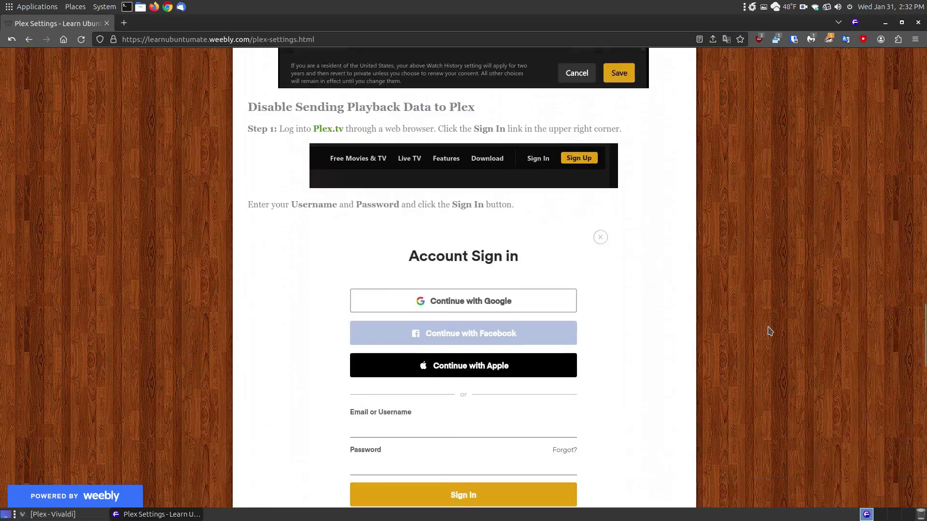
scroll(652, 290, down, 3)
scroll(519, 292, down, 2)
scroll(526, 312, down, 2)
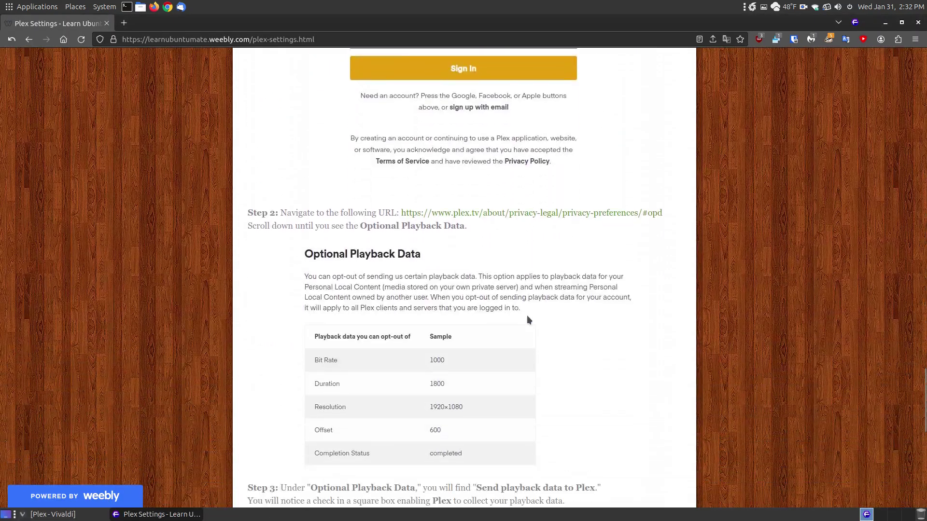
Step: Copy the tutorial's plex.tv privacy-preferences link and load it in a new Vivaldi tab
right_click(518, 213)
click(564, 316)
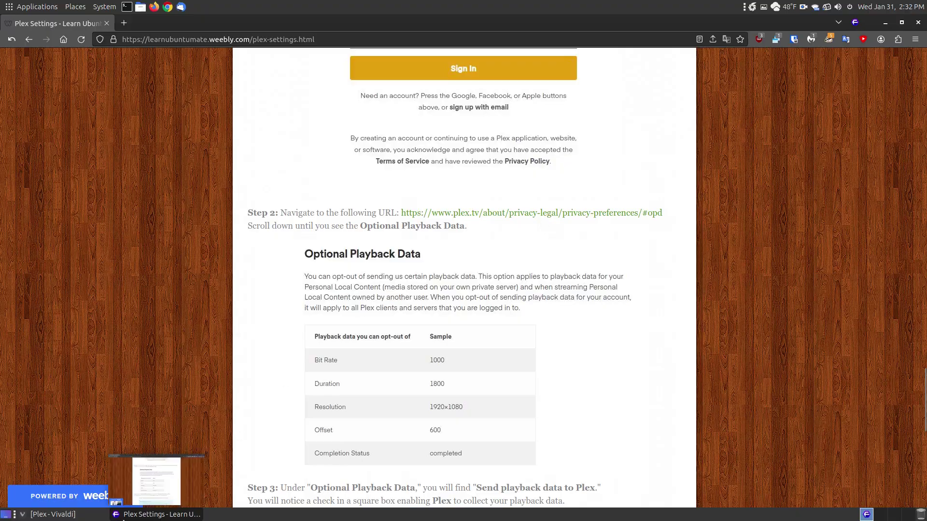
click(53, 514)
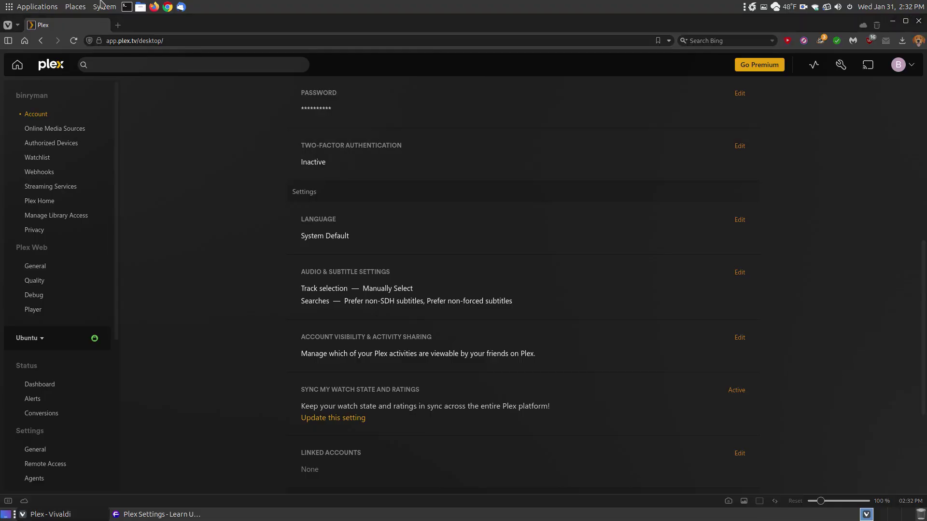
click(118, 24)
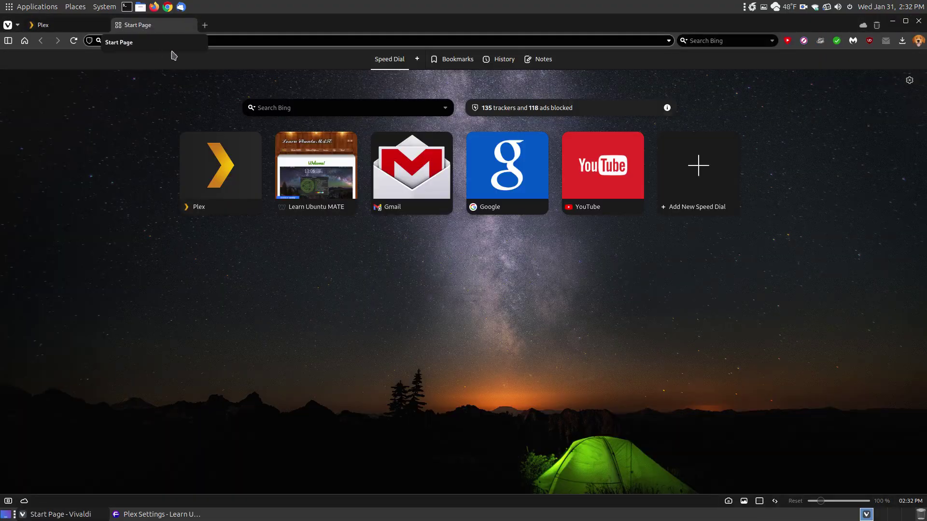
right_click(182, 42)
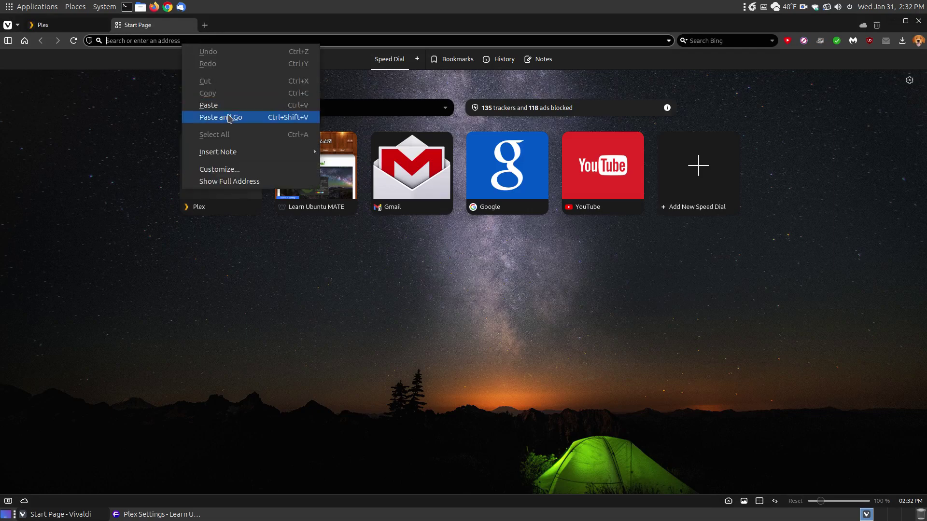
click(230, 118)
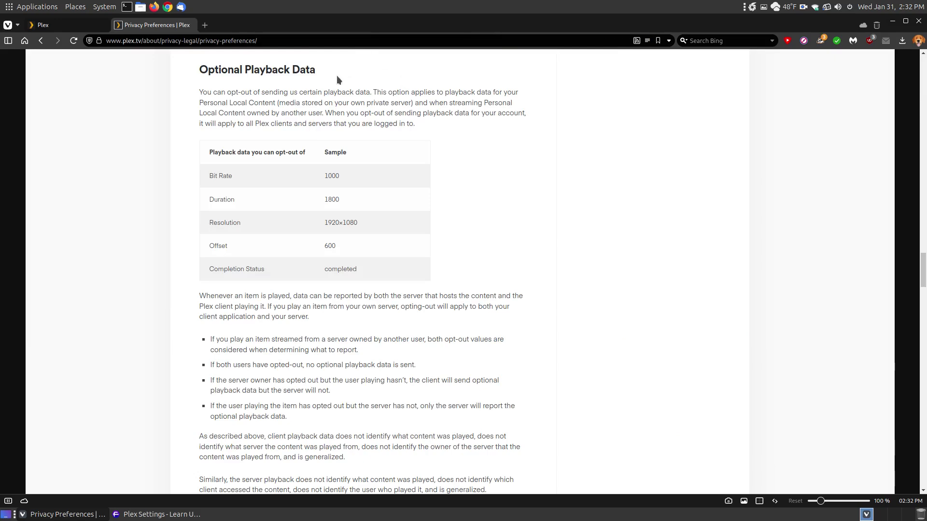
Step: Confirm 'Send playback data to Plex' is unchecked under Optional Playback Data, then close the tab
drag(319, 70, 172, 71)
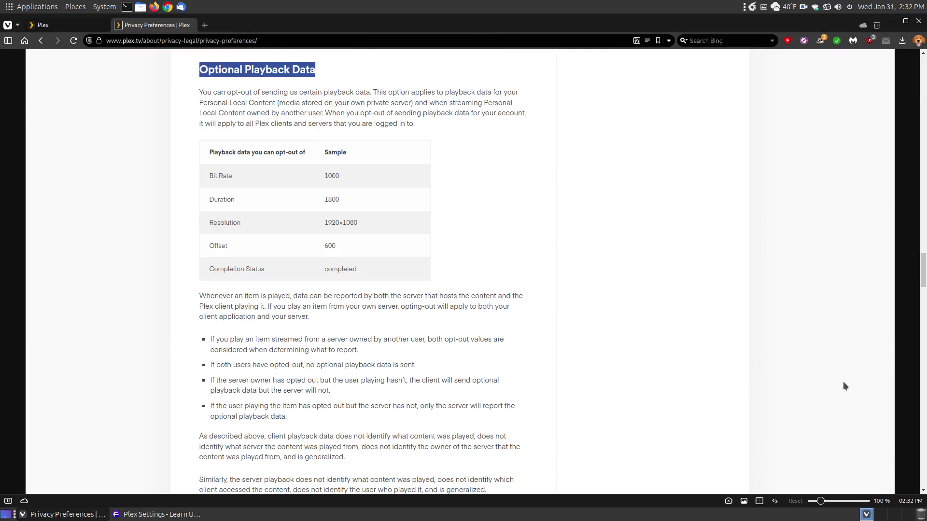
mouse_move(922, 269)
mouse_down()
mouse_move(923, 68)
mouse_move(923, 130)
mouse_up()
drag(924, 194, 924, 261)
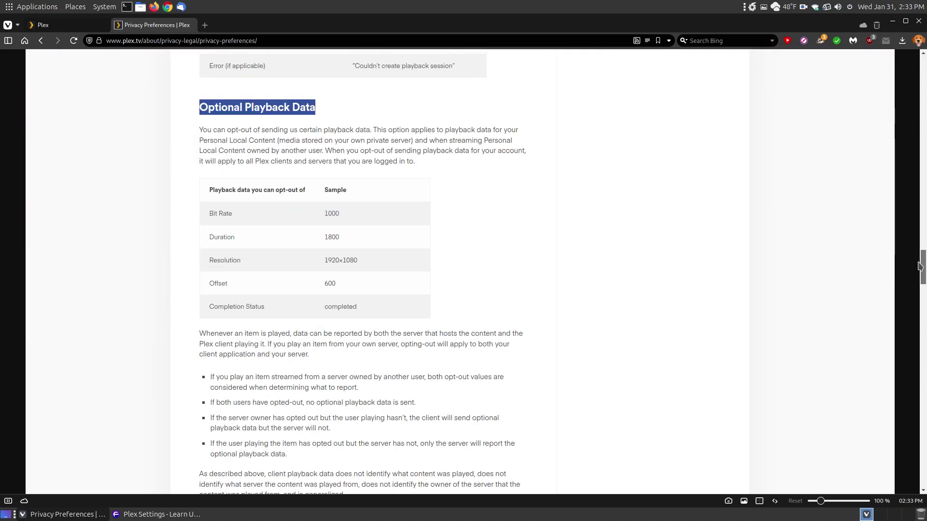
click(349, 116)
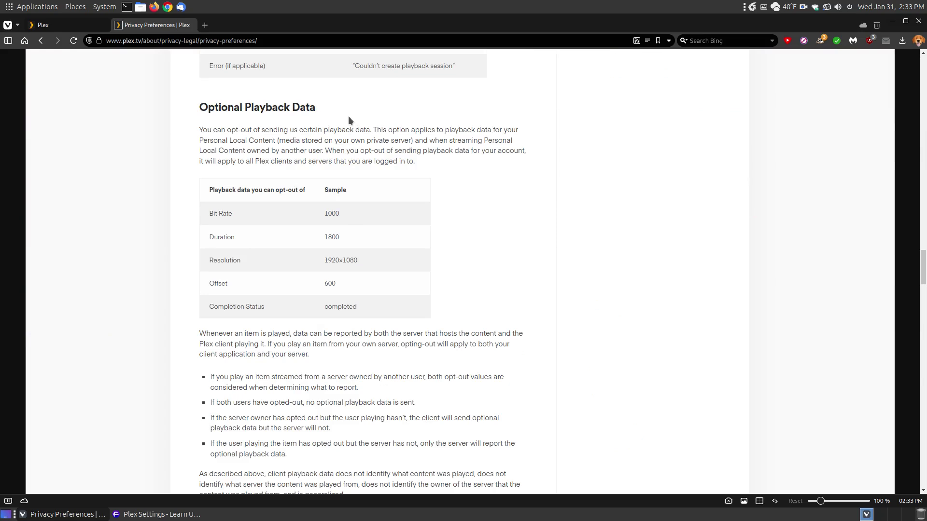
scroll(348, 131, down, 6)
scroll(347, 155, down, 2)
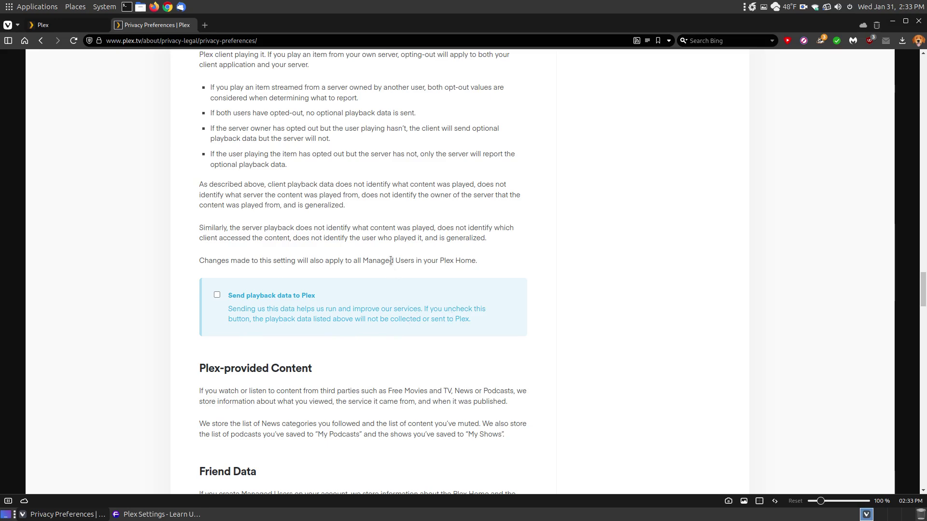
scroll(391, 262, up, 3)
scroll(391, 261, up, 3)
scroll(391, 262, up, 3)
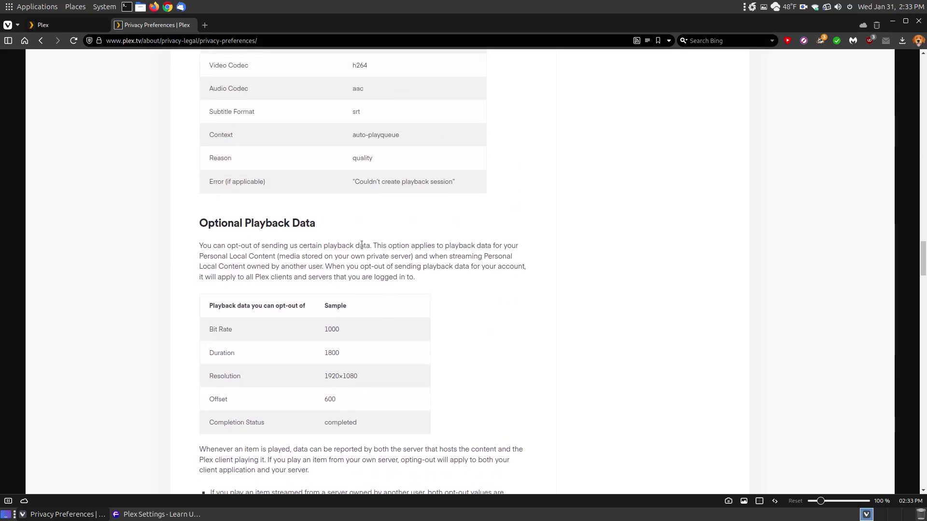
scroll(390, 262, down, 5)
scroll(360, 318, down, 4)
scroll(361, 330, down, 3)
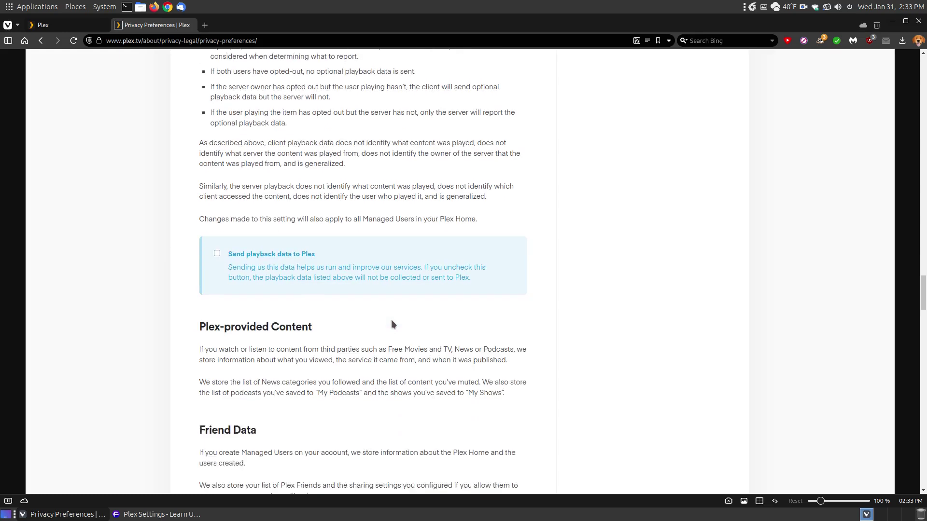
scroll(360, 329, down, 1)
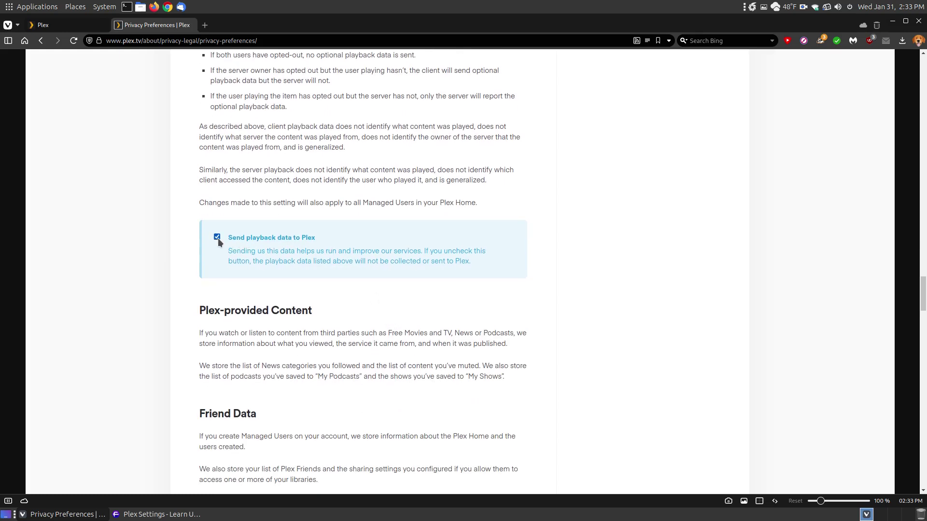
click(197, 25)
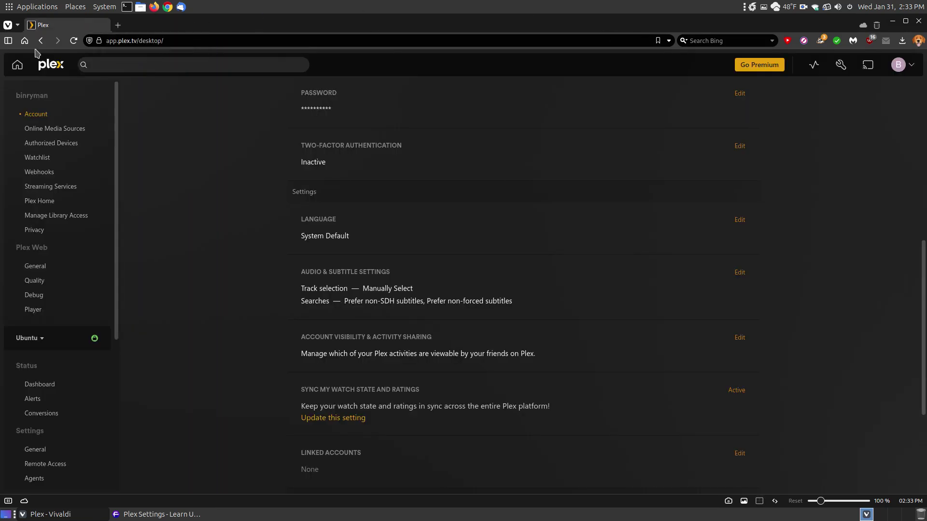
Step: Minimize Vivaldi, then minimize Firefox after reading the tutorial through Step 4
click(893, 22)
scroll(568, 360, down, 5)
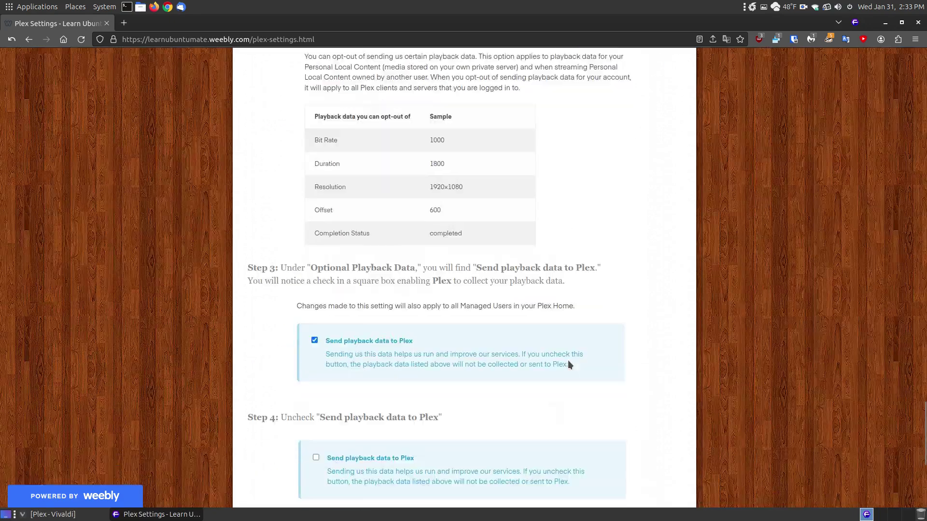
scroll(568, 364, down, 5)
scroll(568, 366, down, 3)
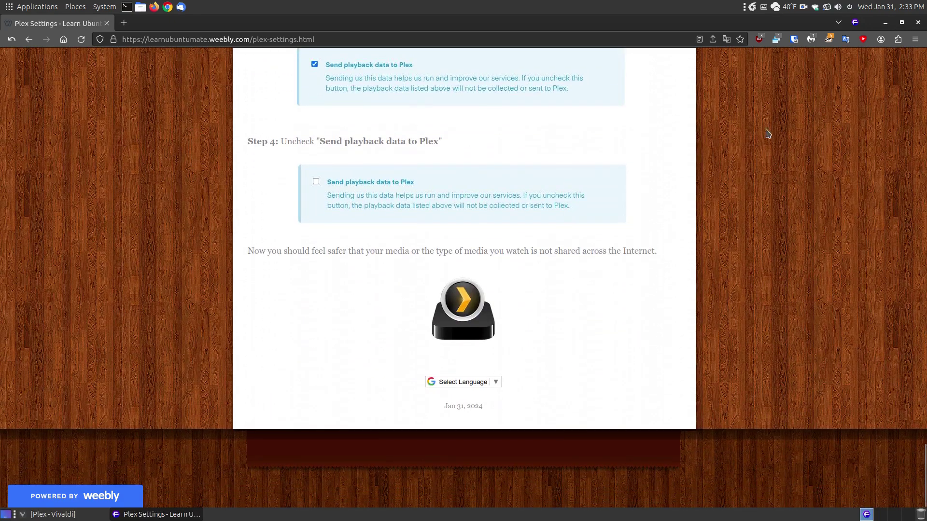
click(886, 23)
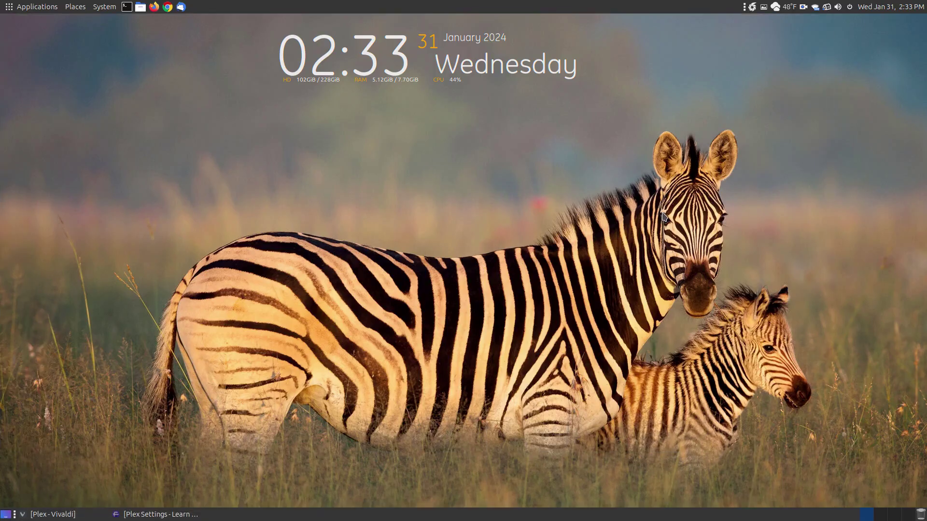